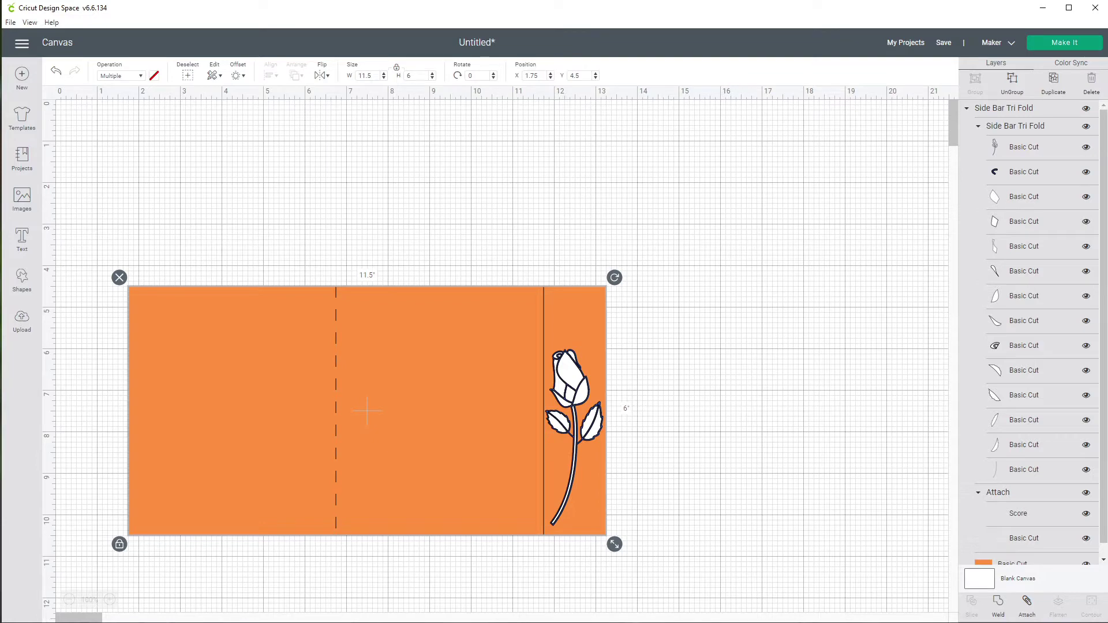
Step: Raise the card higher on the canvas and select the first rose piece
left_click_drag(367, 411, 361, 291)
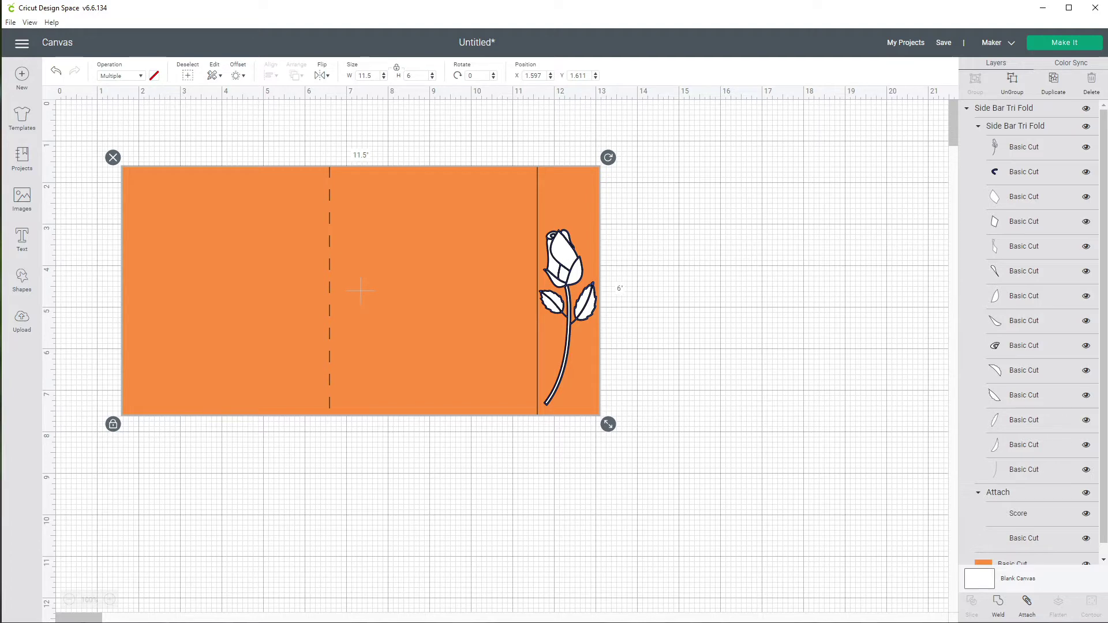
left_click(569, 317)
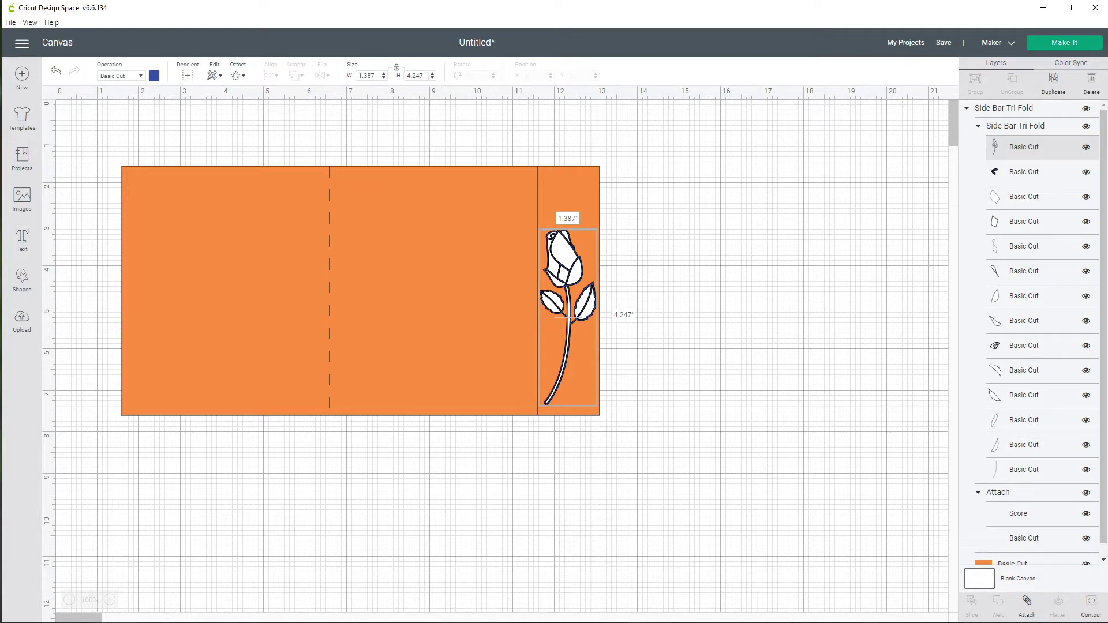
Step: Shift-add the remaining thirteen Basic Cut rose layers to the selection in the Layers panel
left_click(1024, 172, "shift")
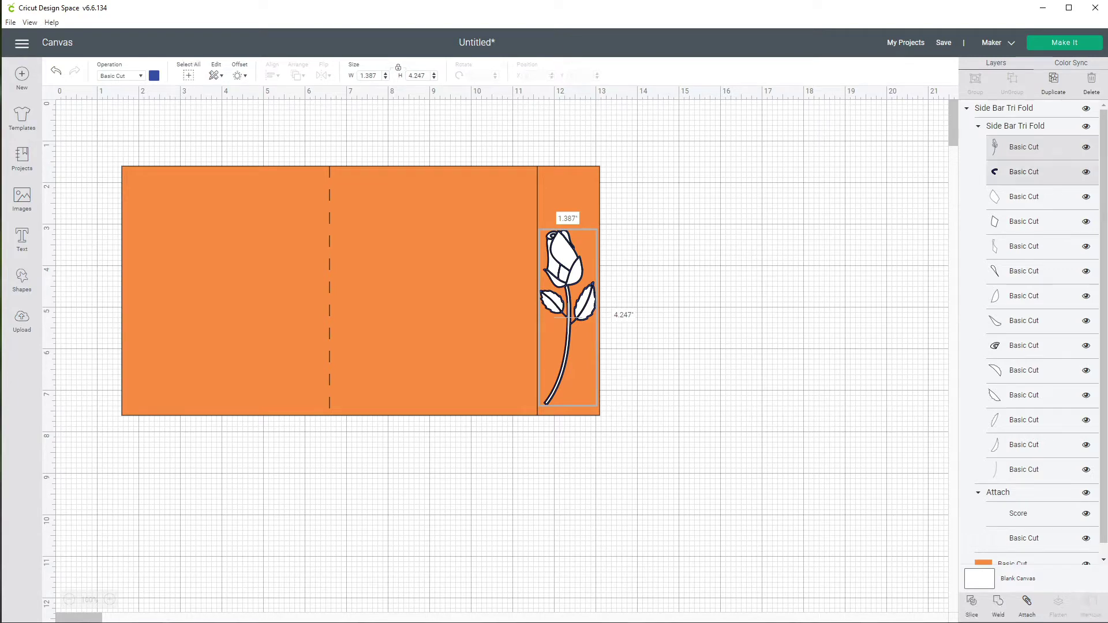
left_click(1025, 196, "shift")
left_click(1024, 221, "shift")
left_click(1024, 246, "shift")
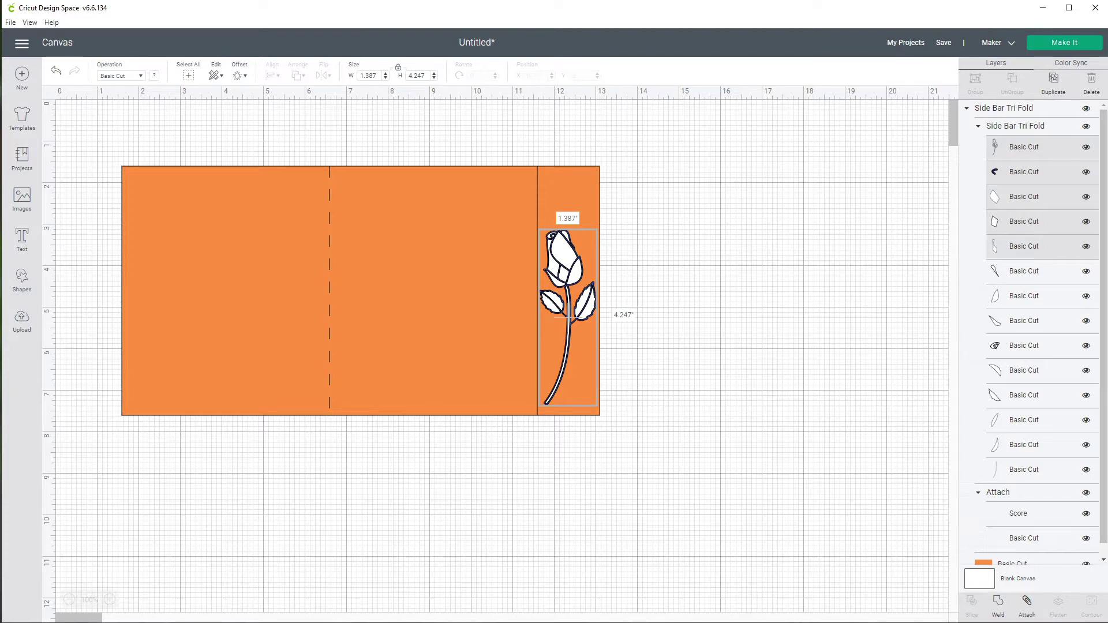
left_click(1025, 270, "shift")
left_click(1024, 295, "shift")
left_click(1024, 321, "shift")
left_click(1024, 345, "shift")
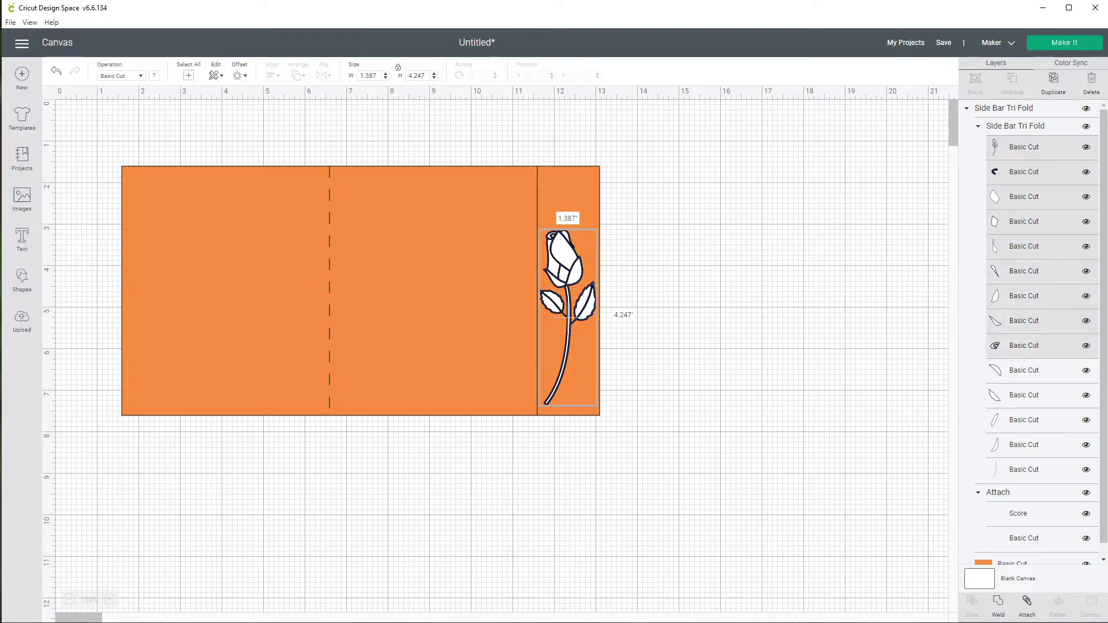
left_click(1024, 370, "shift")
left_click(1025, 394, "shift")
left_click(1024, 420, "shift")
left_click(1024, 444, "shift")
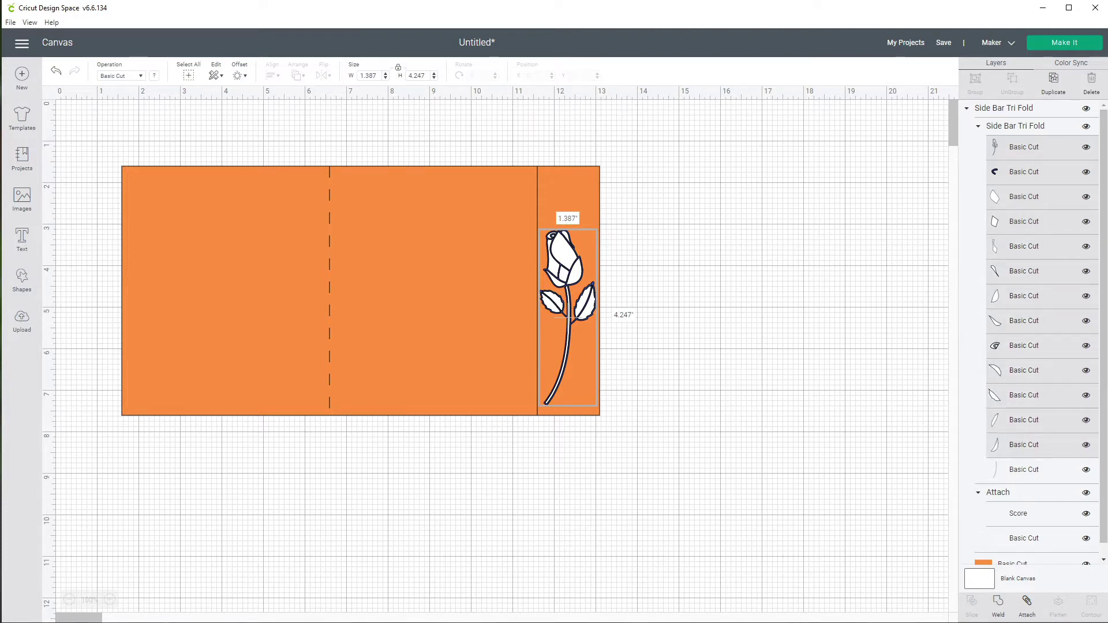
left_click(1025, 470, "shift")
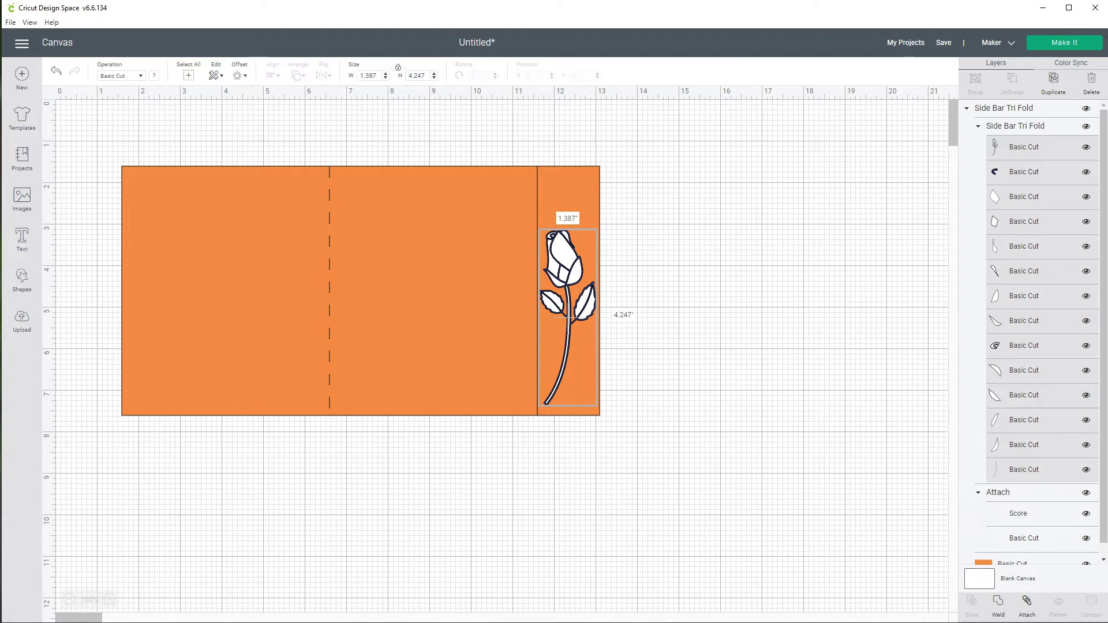
Step: Change the rose's operation to Pen, drawing in Pink with the G - Gel (1mm) pen
left_click(120, 76)
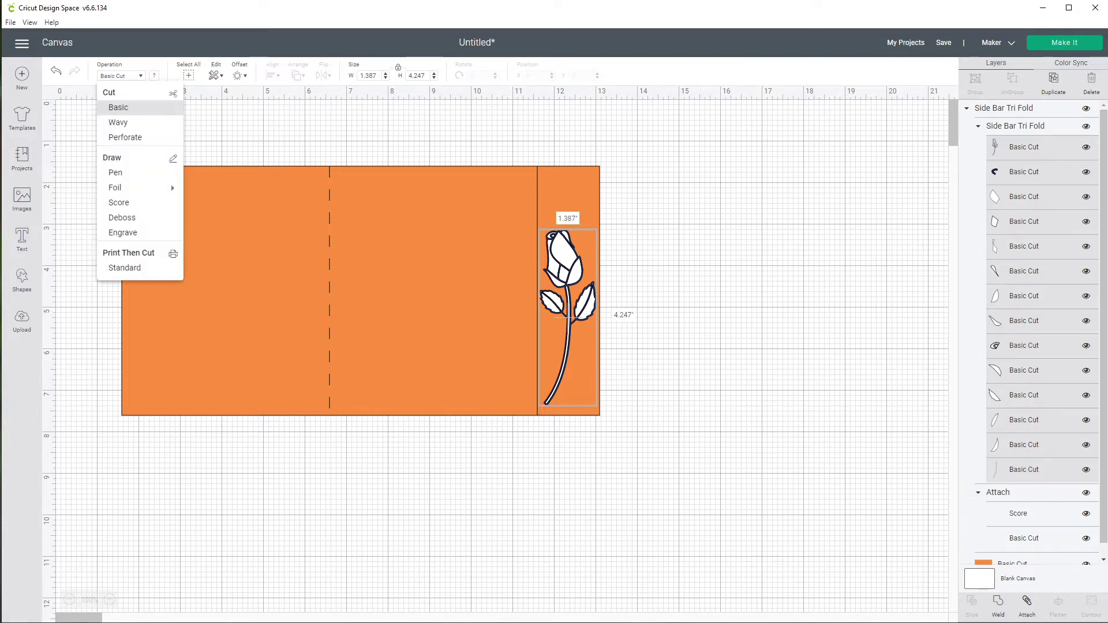
left_click(119, 172)
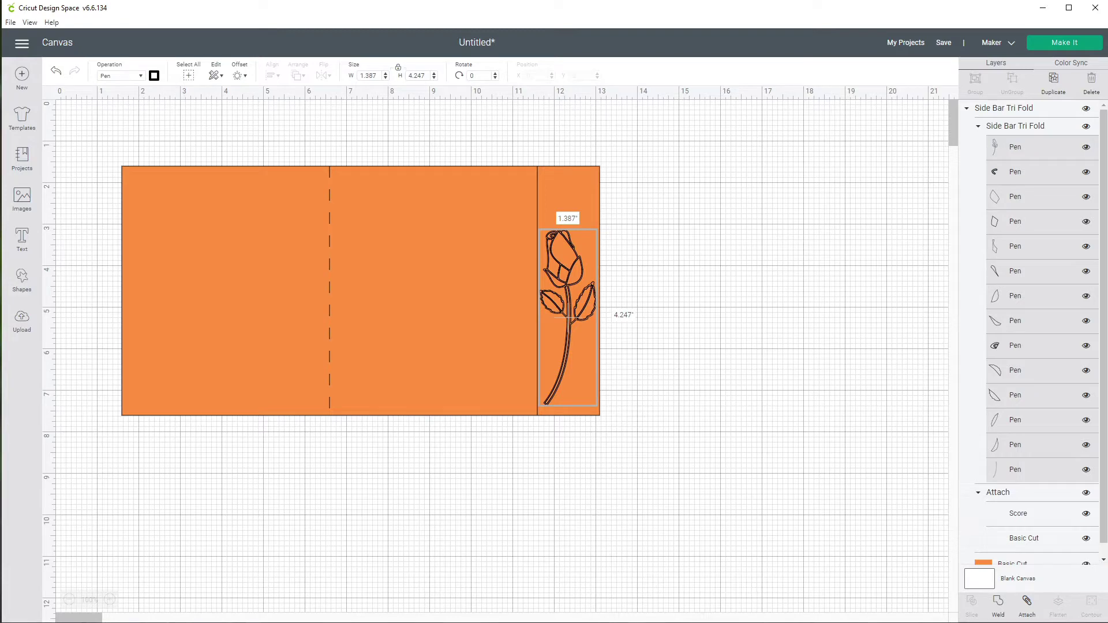
left_click(153, 75)
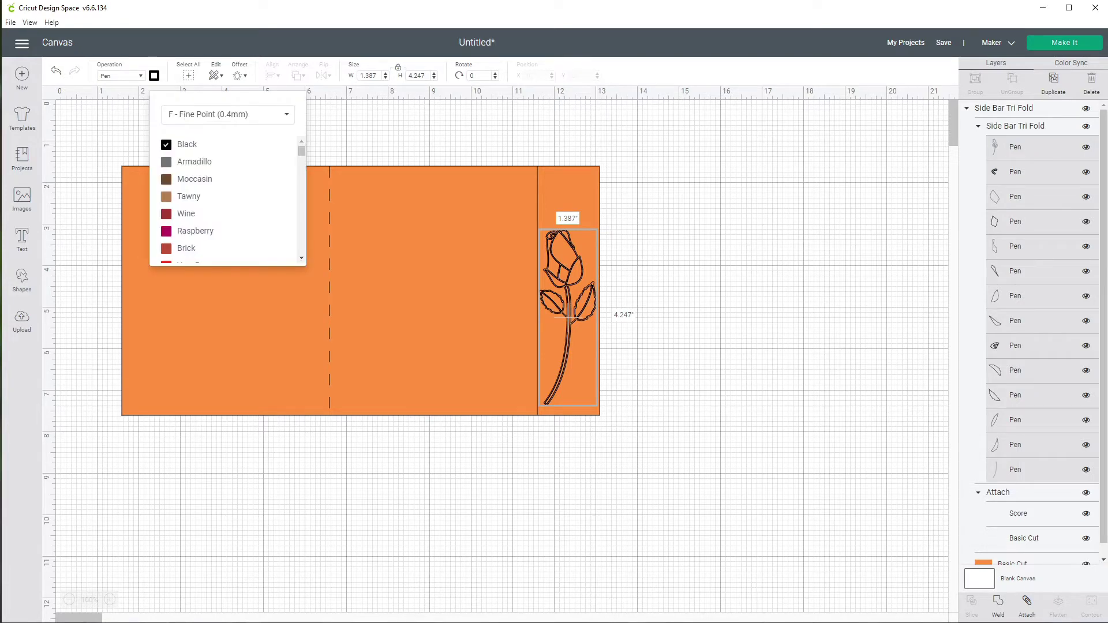
left_click(228, 114)
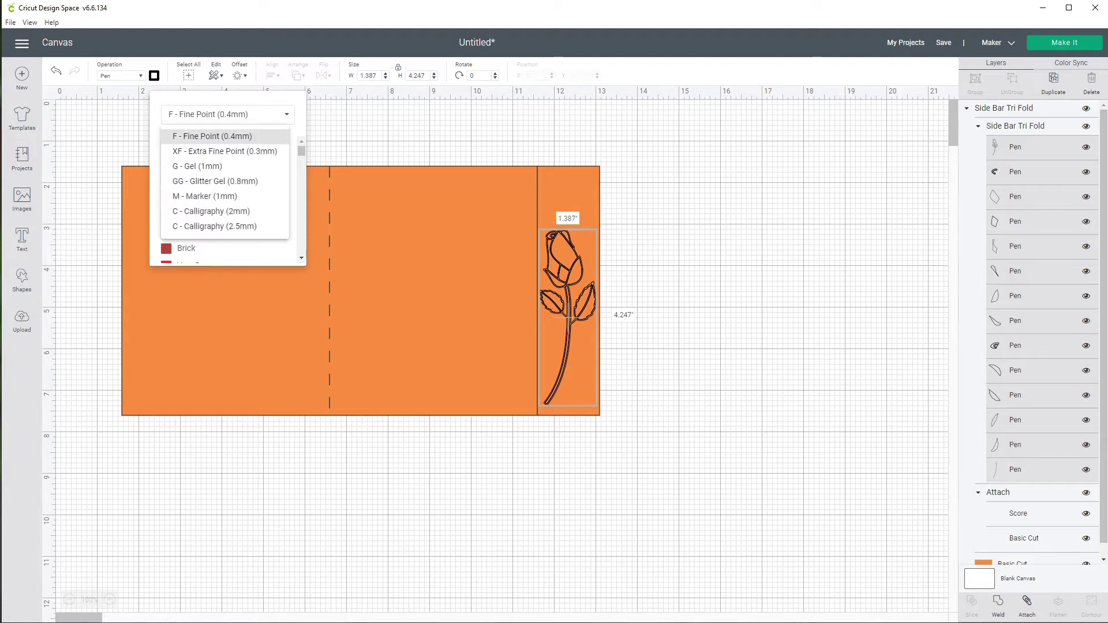
left_click(197, 167)
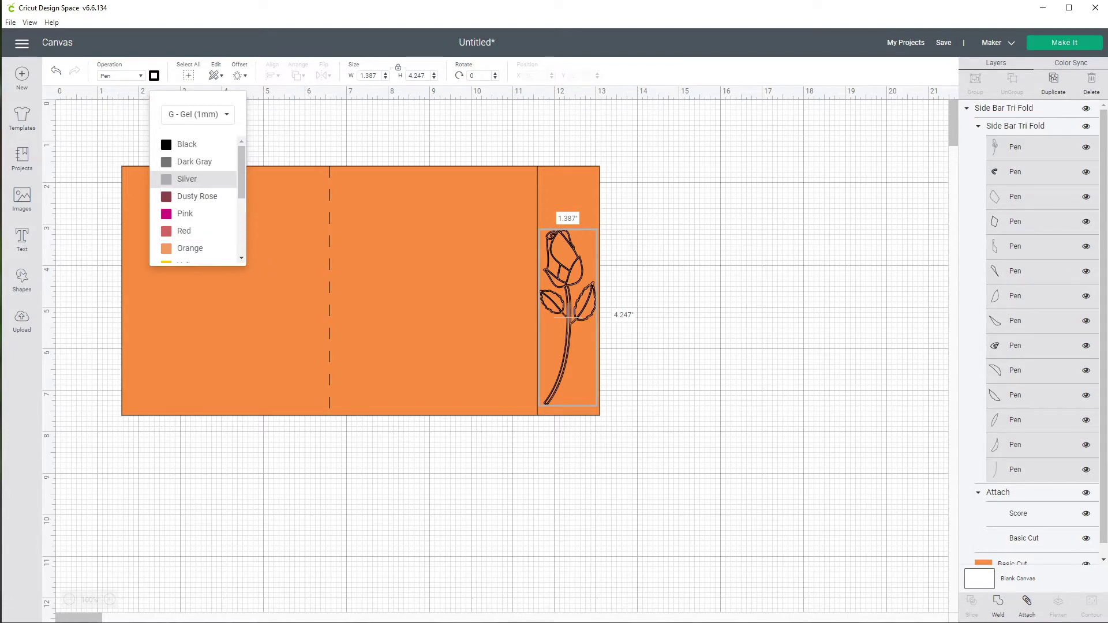
left_click(185, 213)
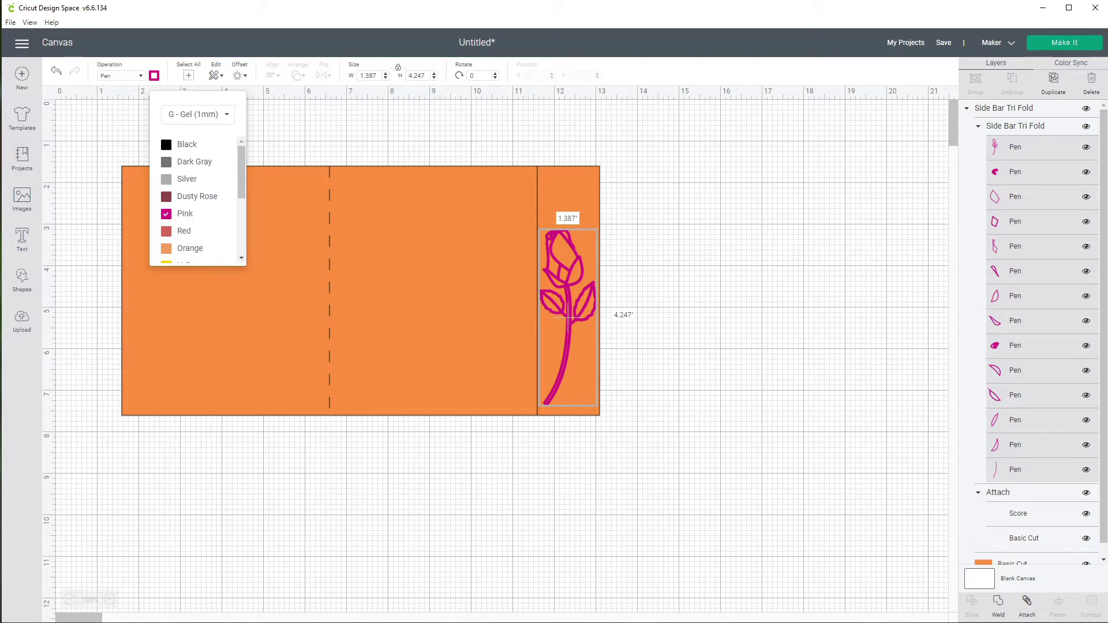
key("Escape")
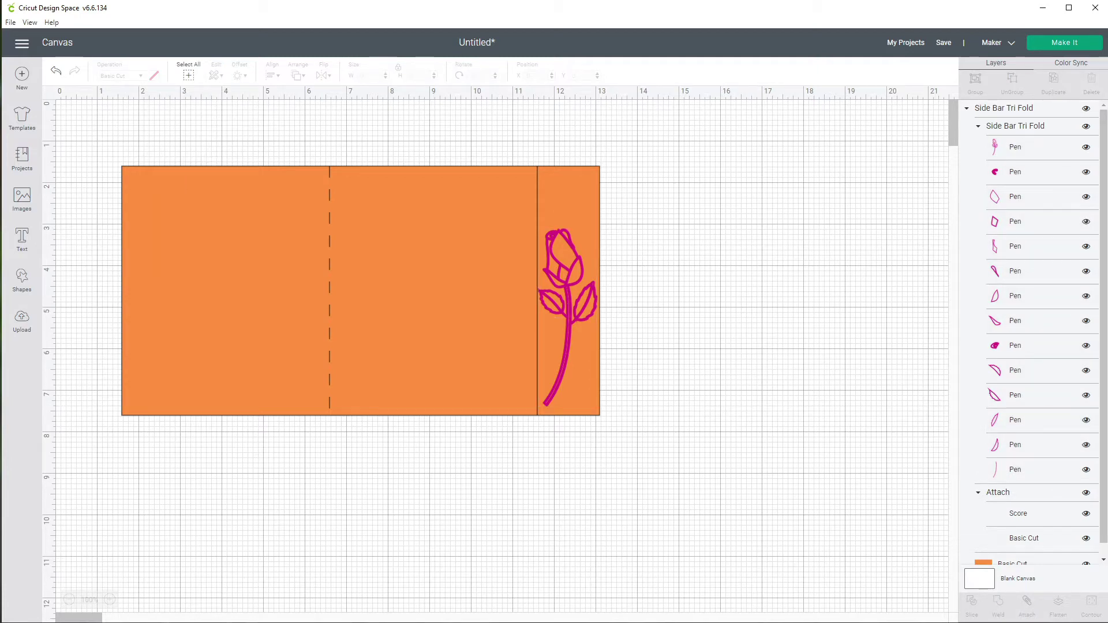
Step: Set the solid vertical line beside the rose to the Perforate operation
left_click(360, 291)
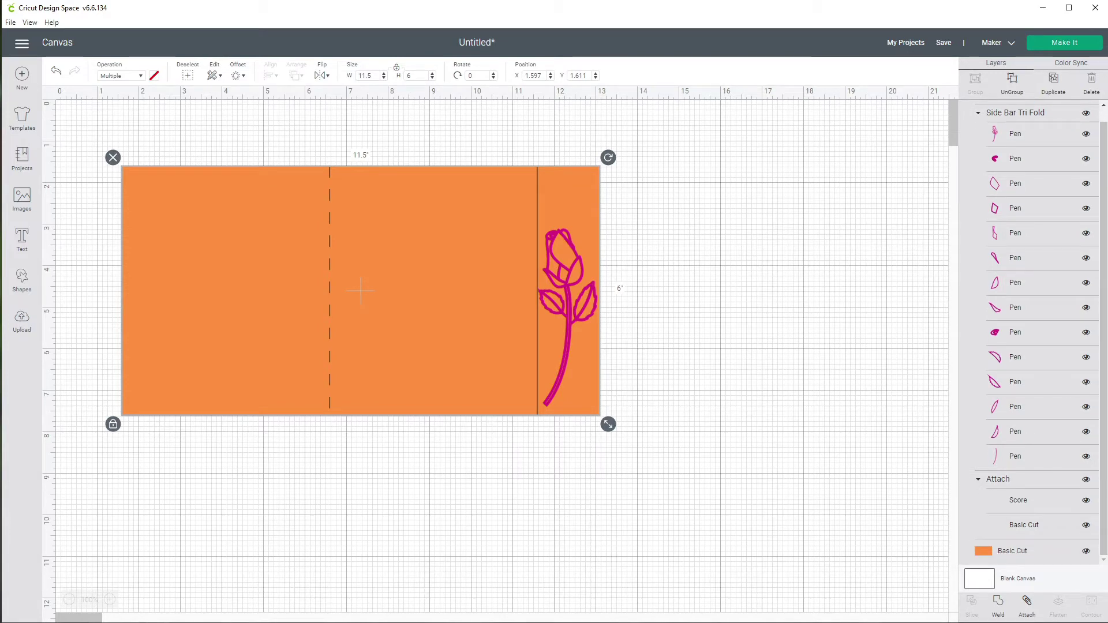
left_click(330, 290)
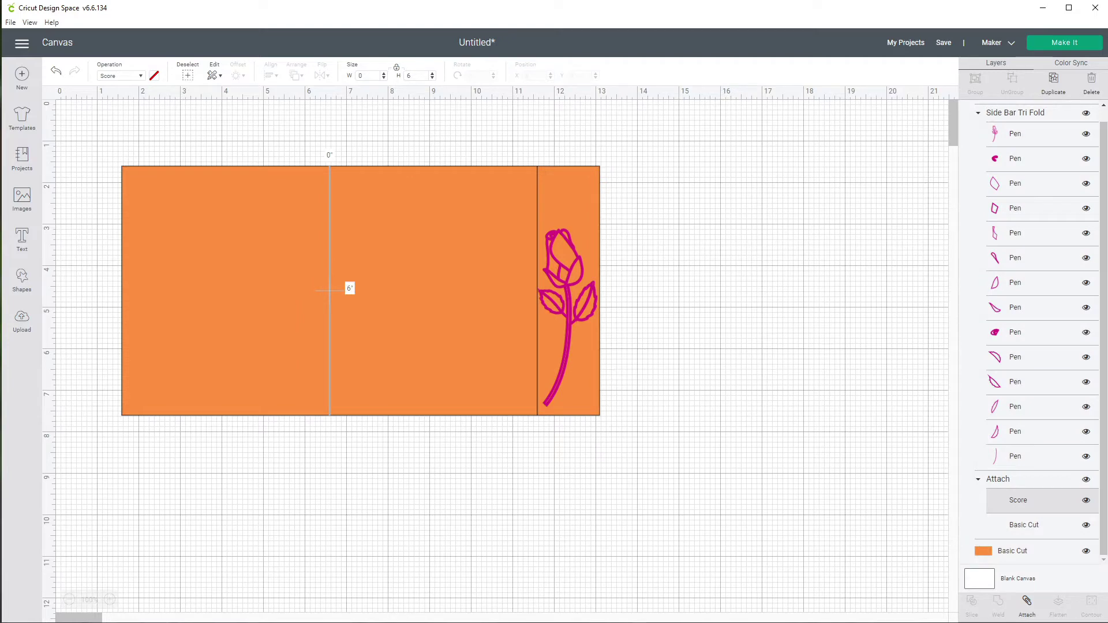
left_click(538, 291)
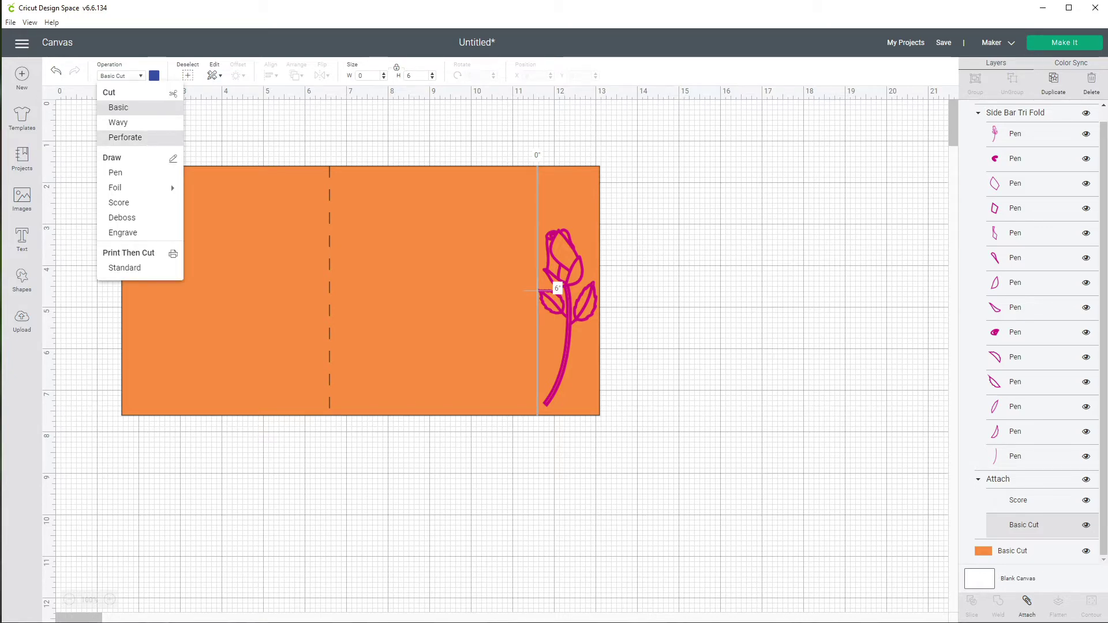
left_click(124, 137)
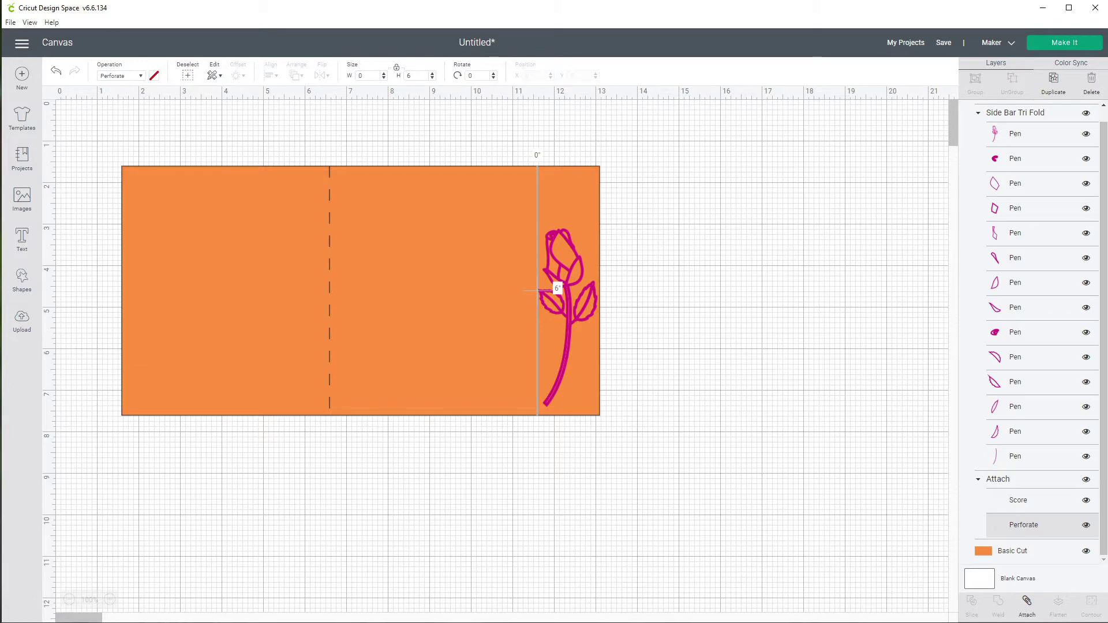
key("Escape")
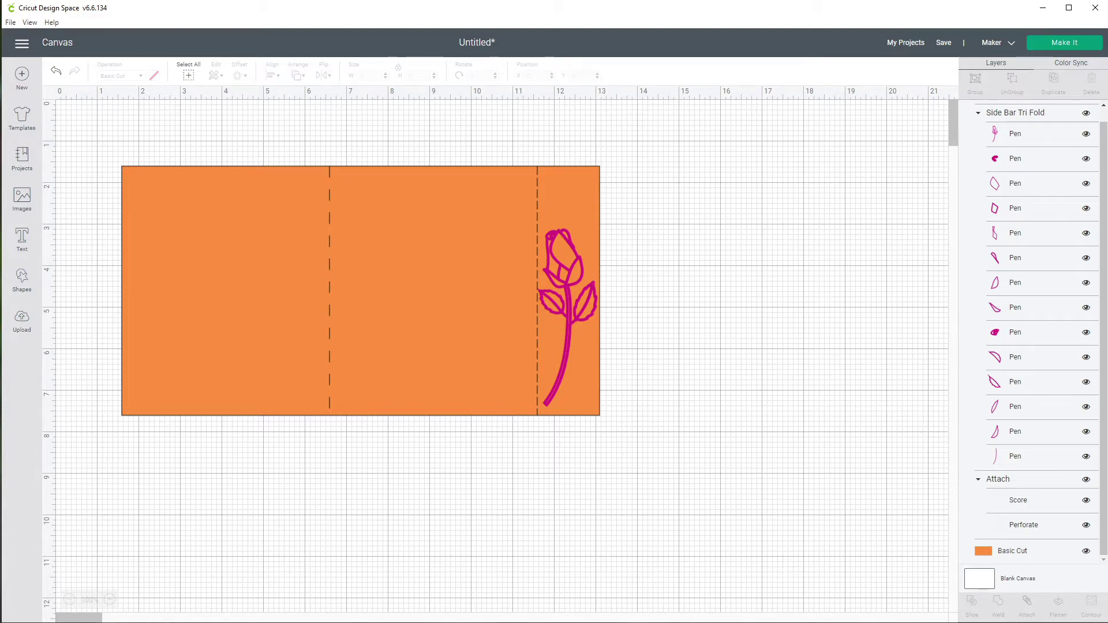
Step: Undo the earlier Attach so the score and perforation lines are separate again
scroll(502, 352, "down", 3)
scroll(502, 352, "up", 3)
left_click(433, 290)
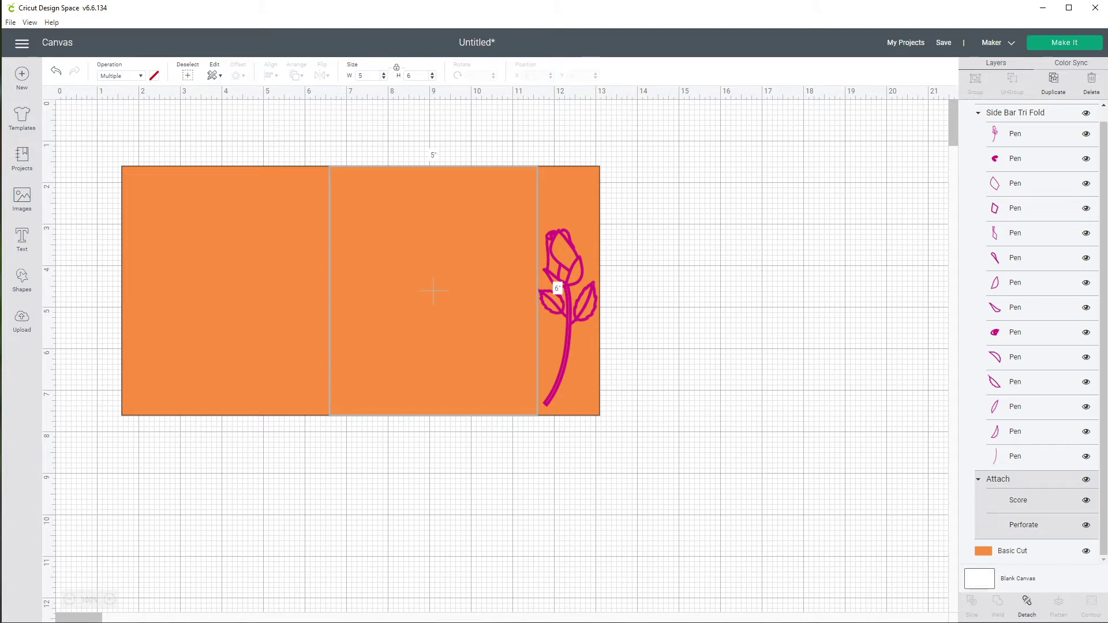
key("ctrl+z")
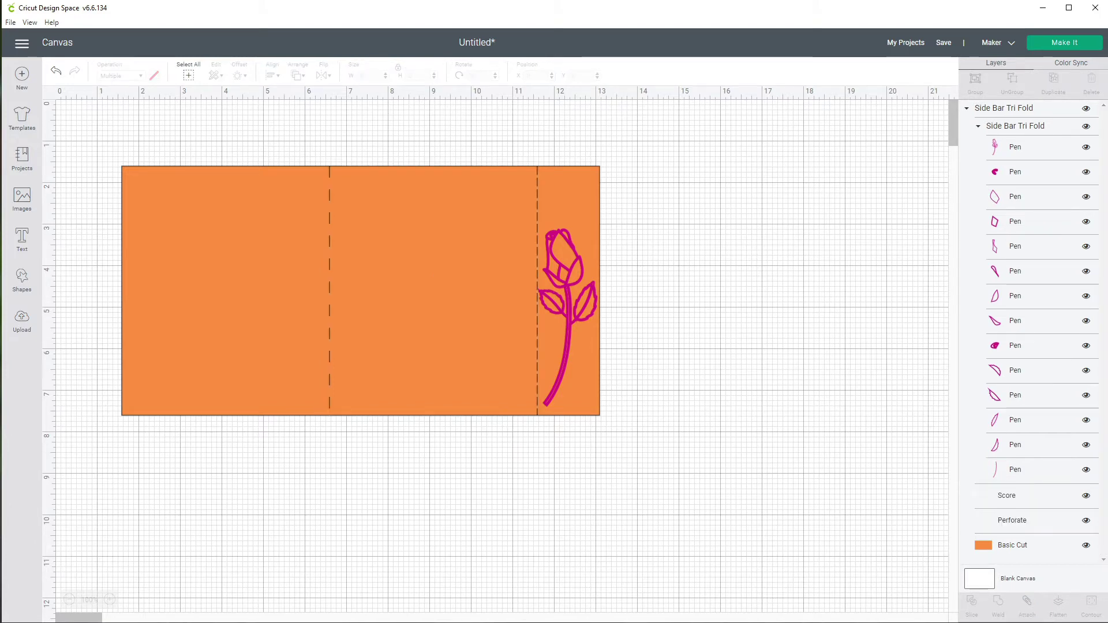
Step: Marquee-select the whole design and Attach the card, both lines and the rose
left_click_drag(70, 111, 714, 455)
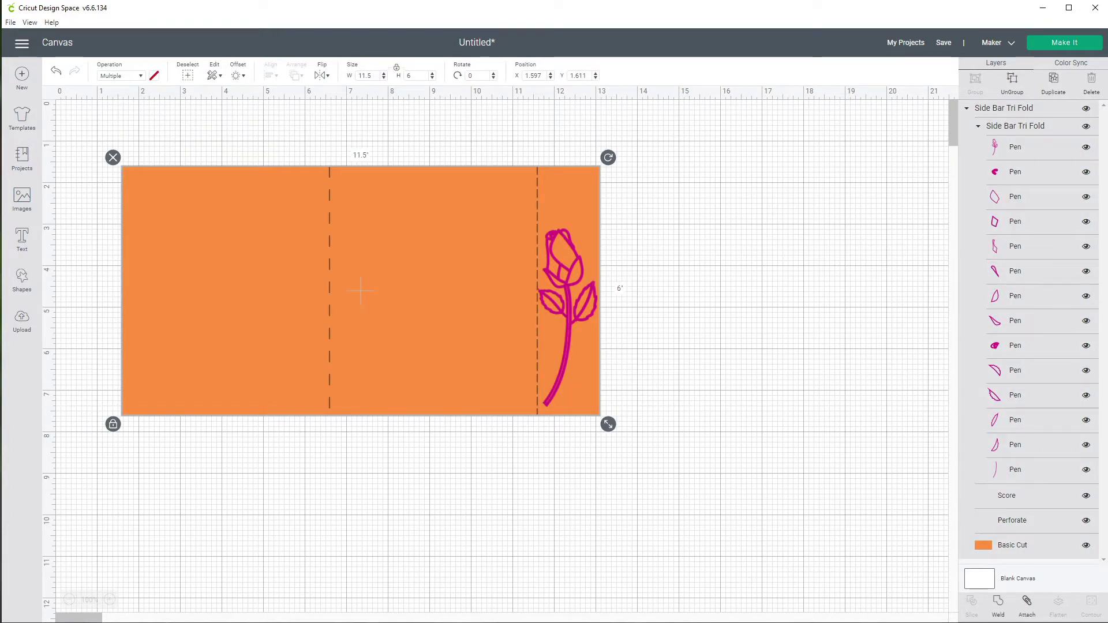
left_click(1027, 605)
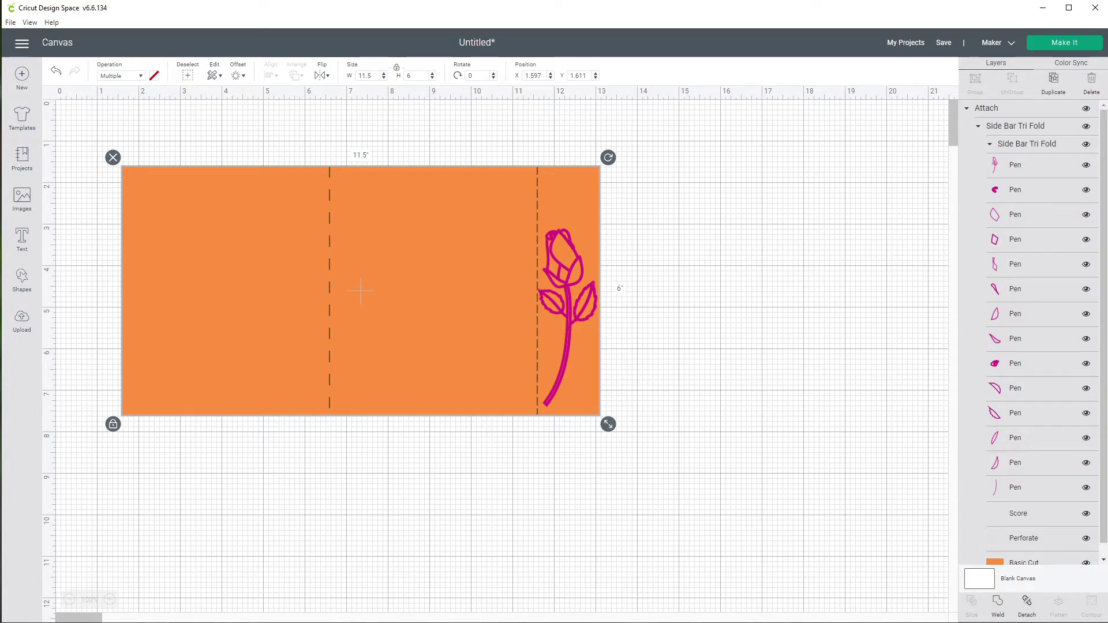
key("Escape")
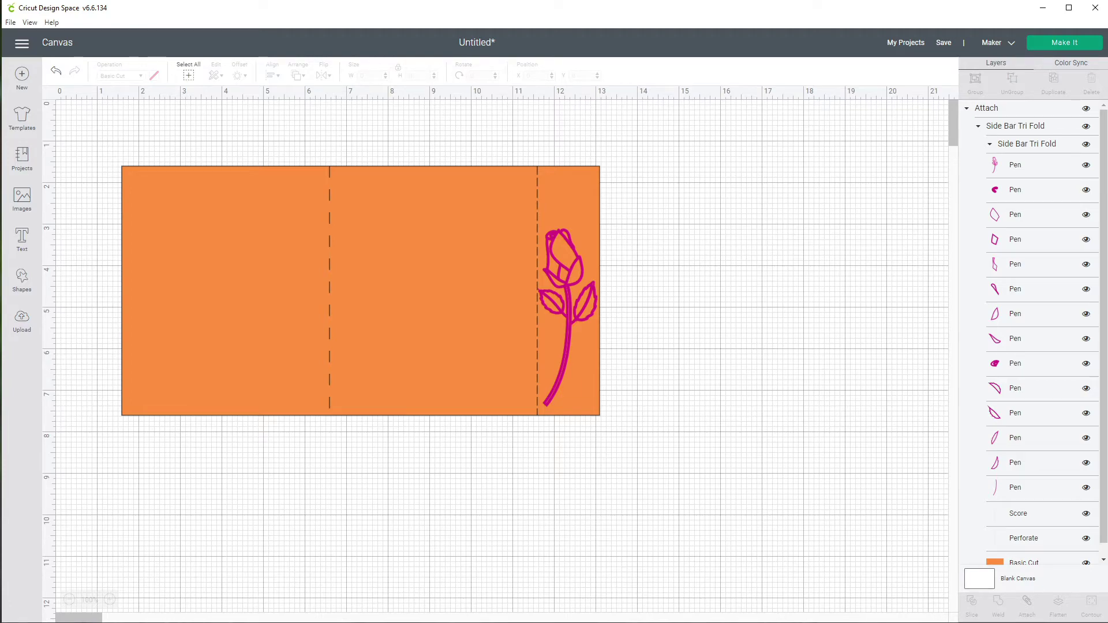
Step: Save the project with the title 'Bookmark Card'
key("ctrl+s")
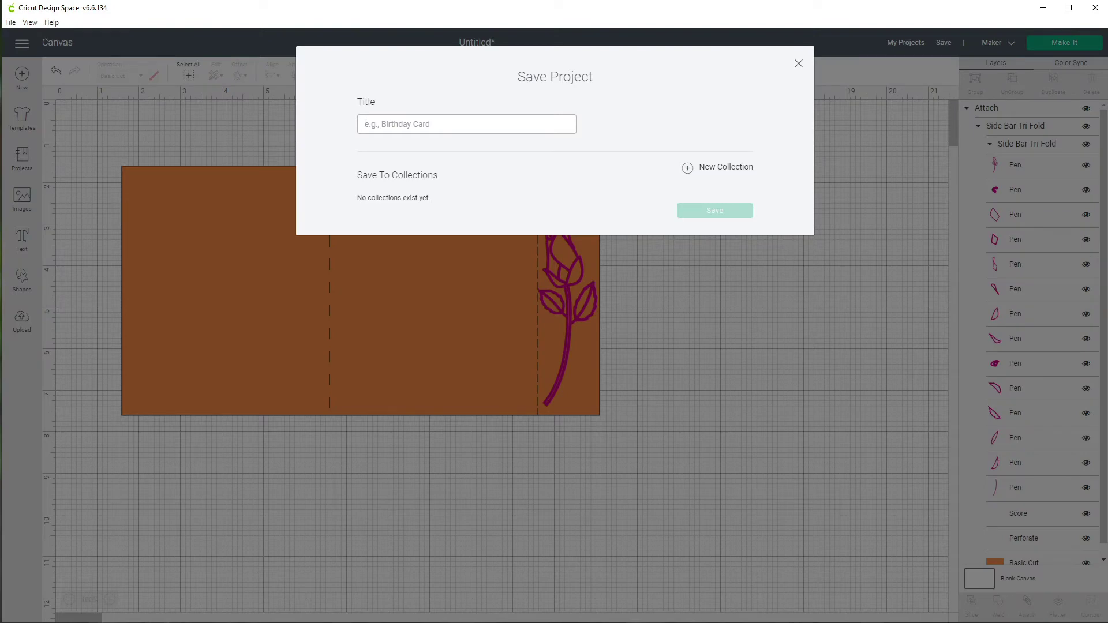
type("Bookmark Card")
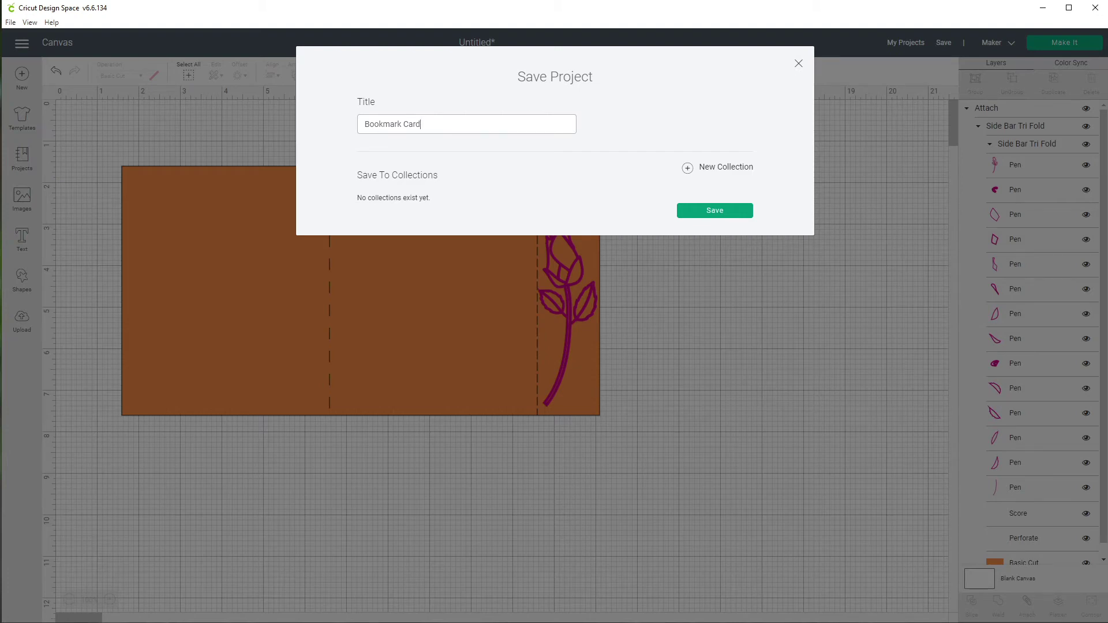
key("Return")
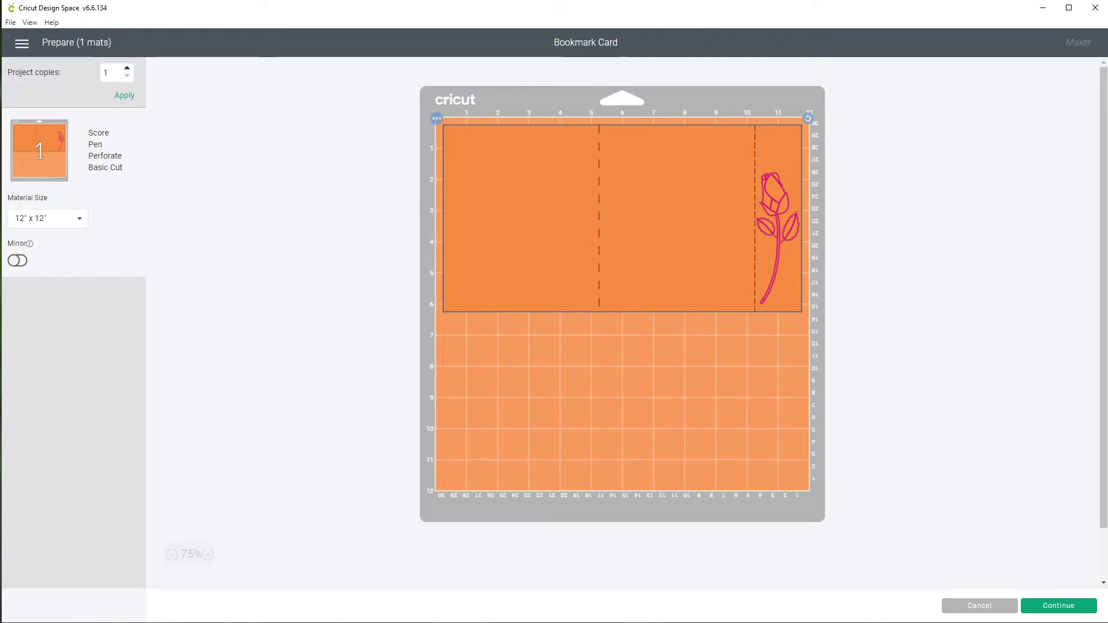
Step: Continue past the mat preview and set the base material to Medium Cardstock – 80 lb
left_click(1059, 606)
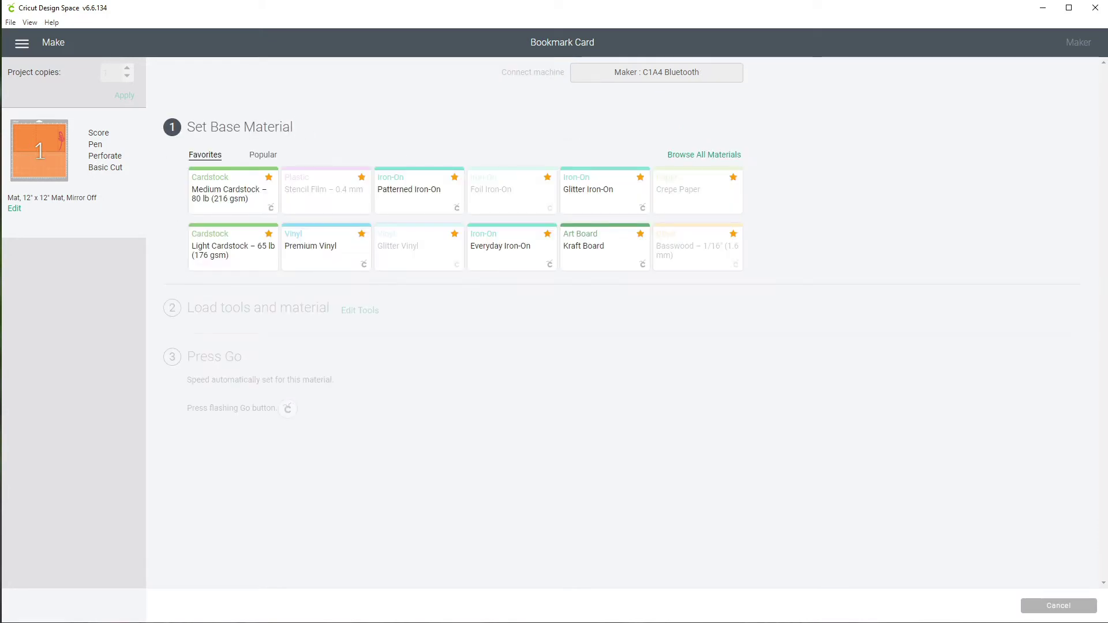
left_click(229, 194)
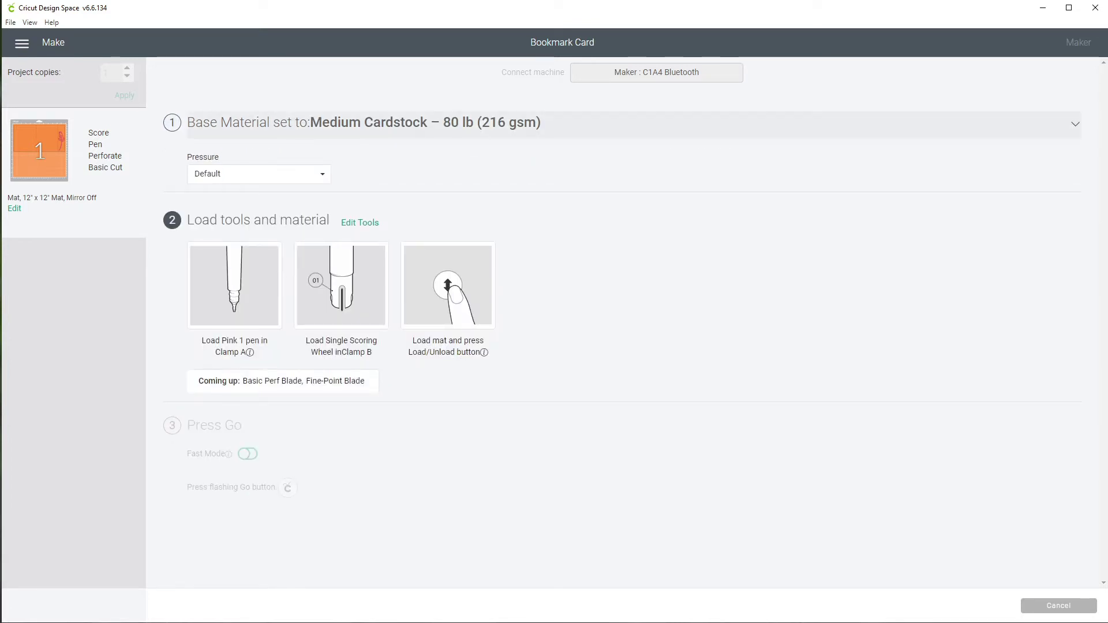
left_click(405, 124)
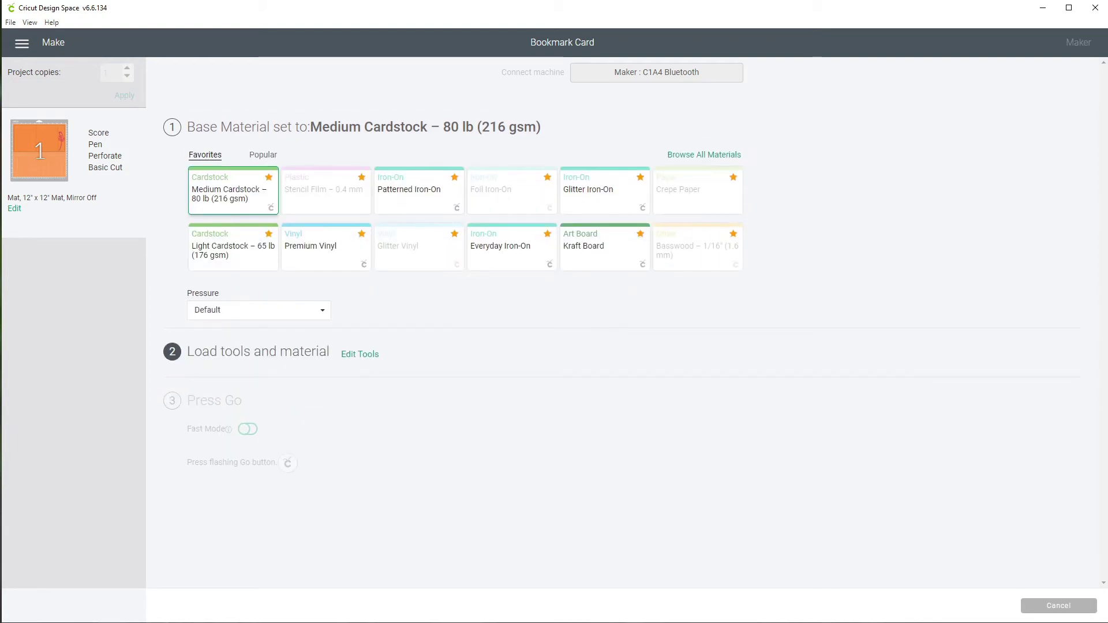
left_click(705, 155)
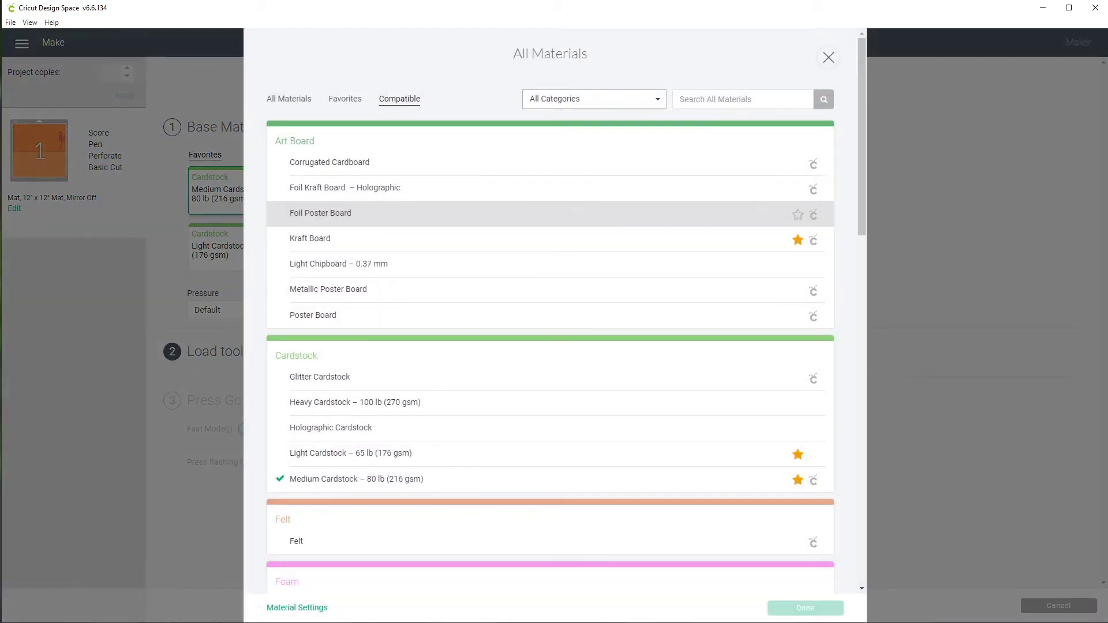
left_click(716, 99)
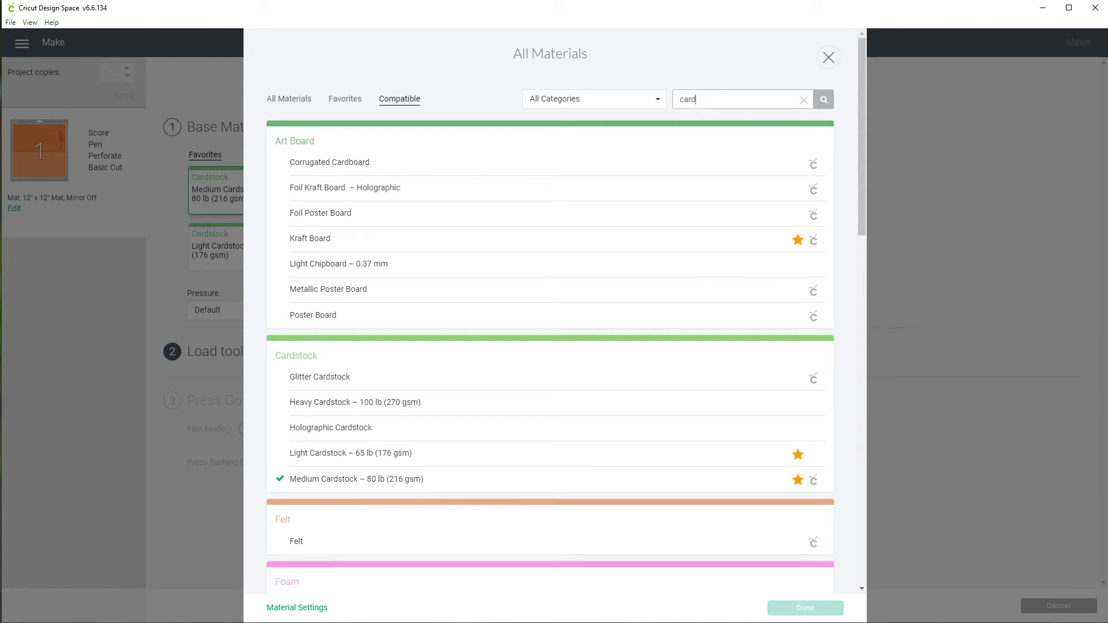
key("Return")
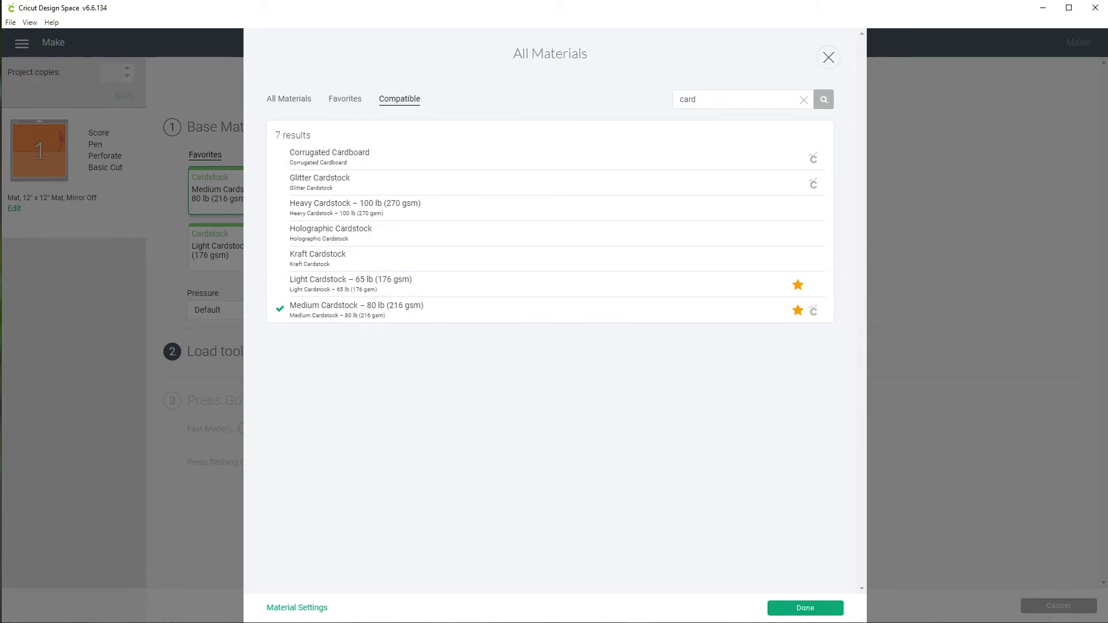
key("Return")
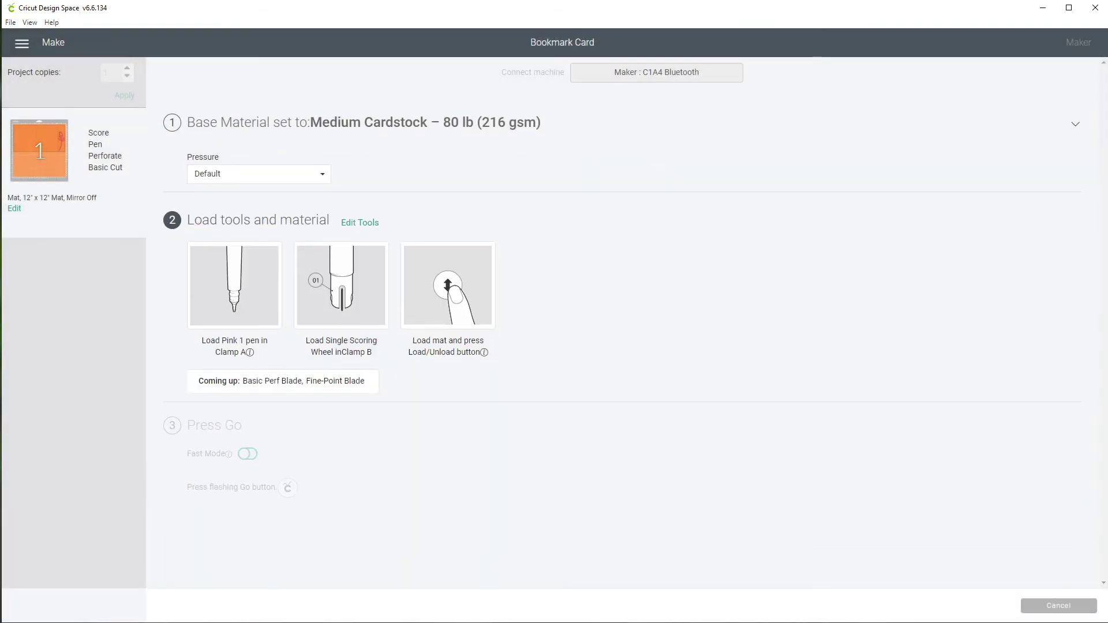